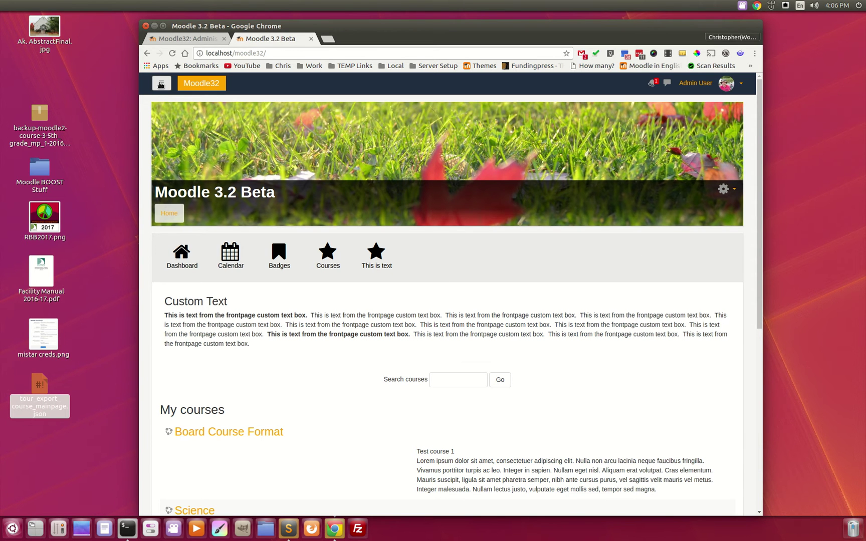
- Toggle the nav drawer, then visit My badges, the calendar and all courses from the front page
left_click(161, 84)
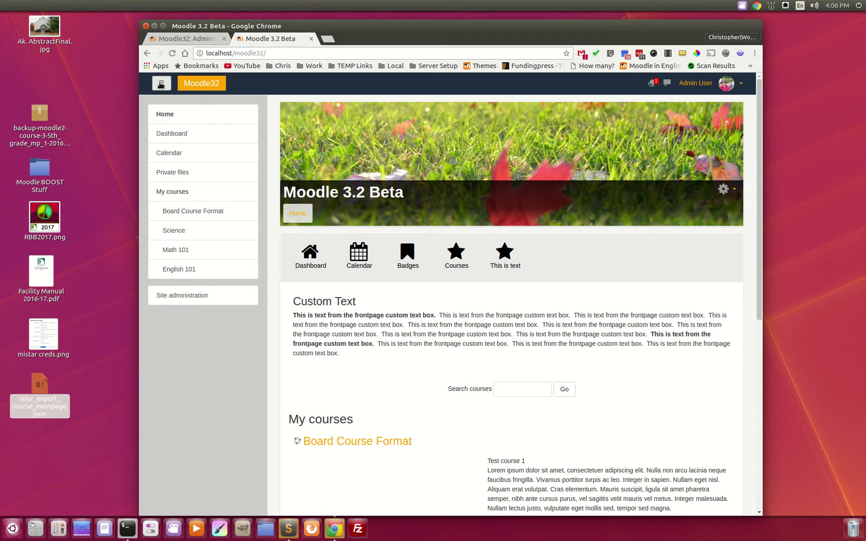
left_click(161, 84)
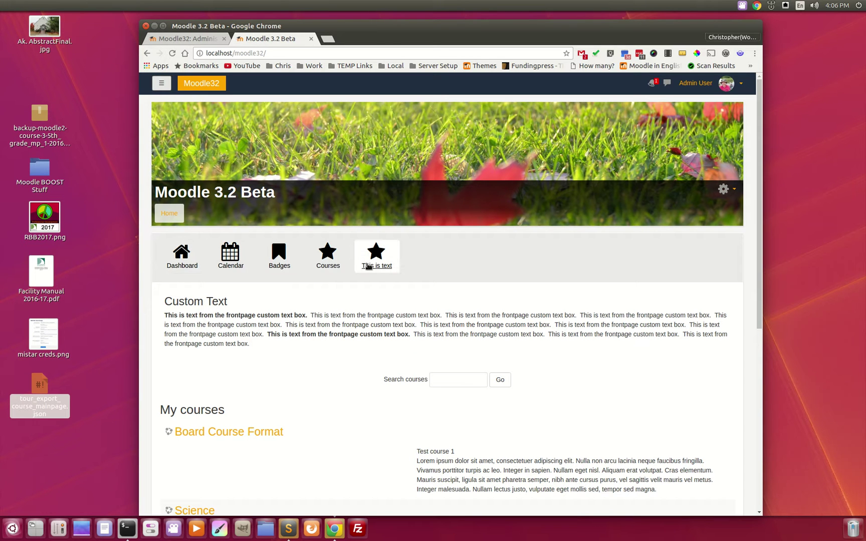
left_click(284, 256)
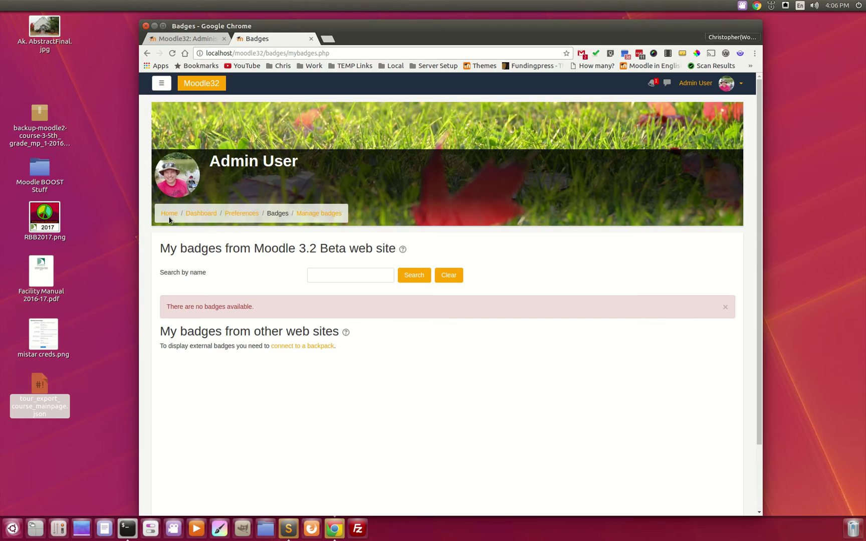
left_click(169, 213)
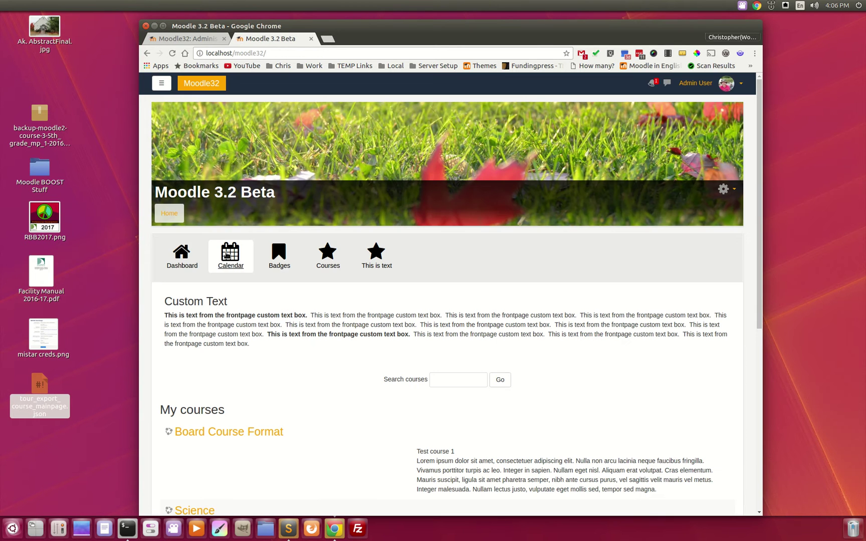
left_click(227, 255)
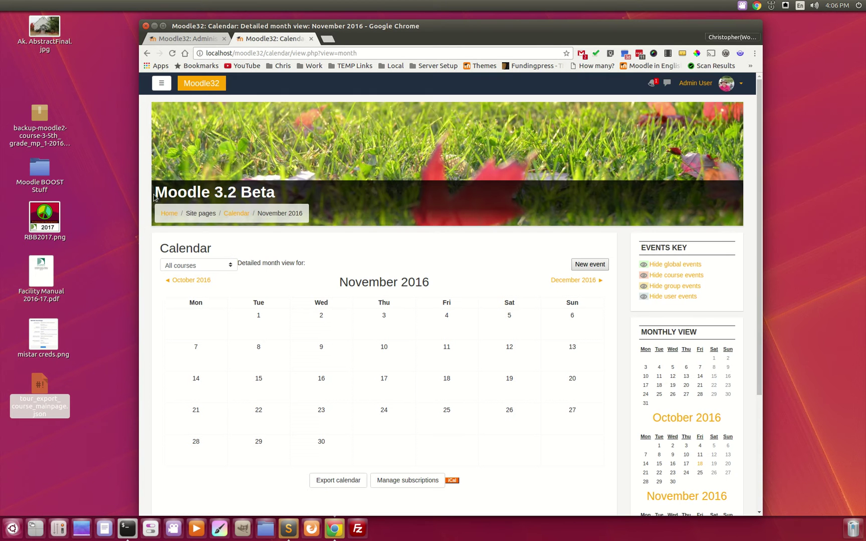
left_click(170, 214)
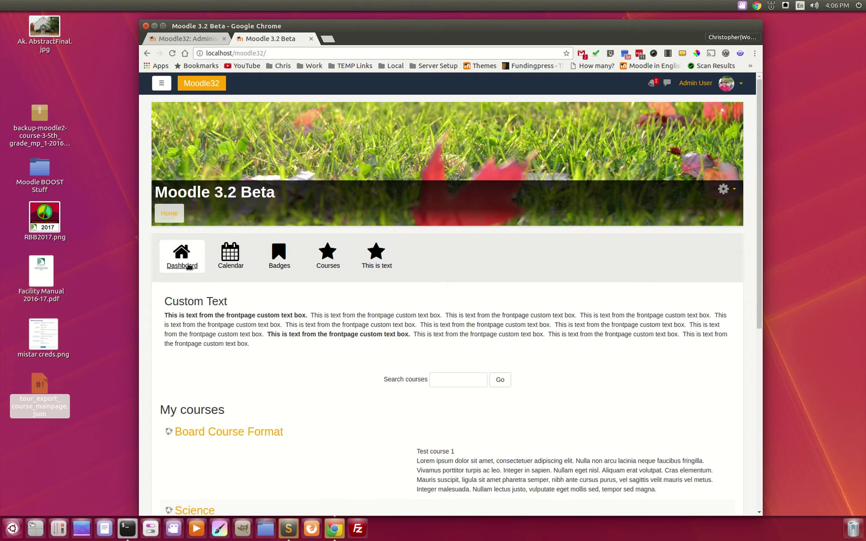
left_click(330, 271)
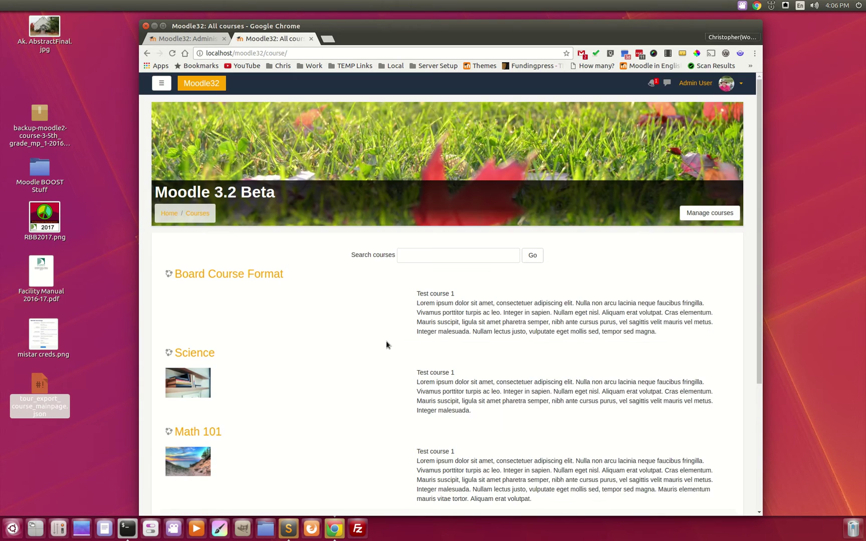
left_click(169, 214)
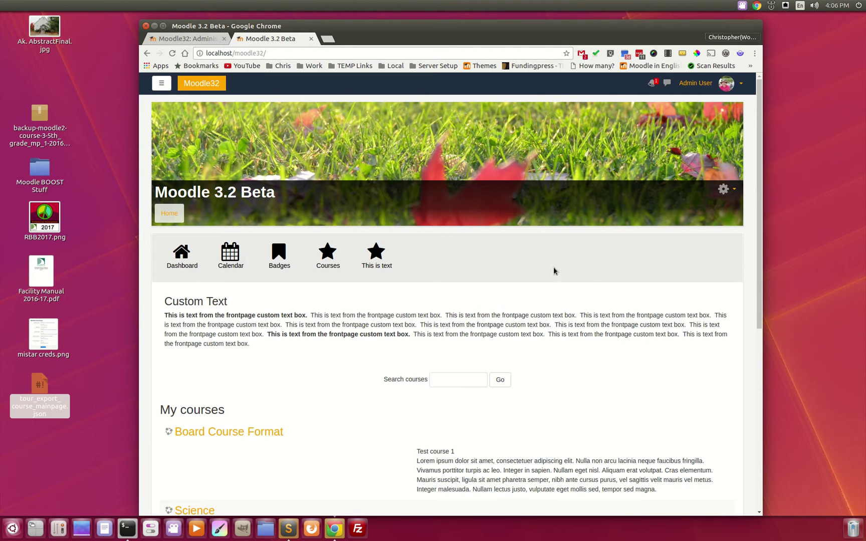
- Highlight the front page's Custom Text heading and paragraph, then scroll through the page
left_click_drag(169, 303, 336, 374)
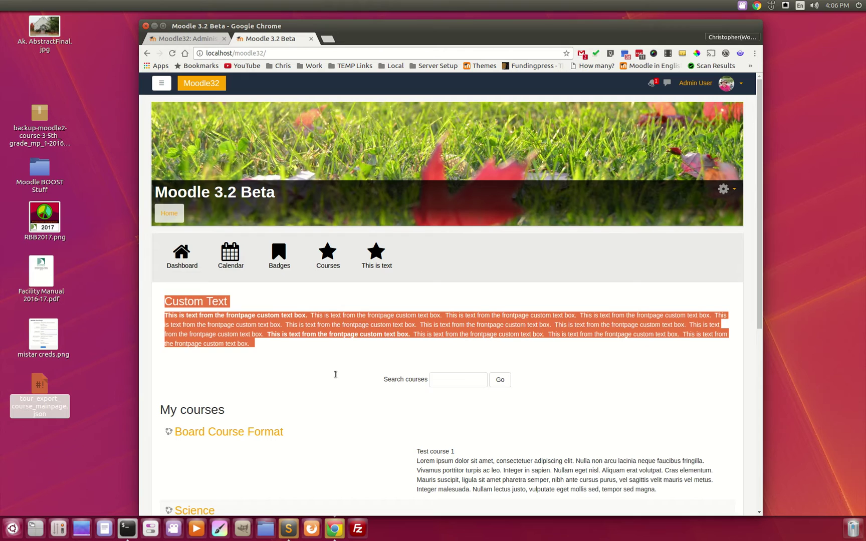
left_click(383, 331)
scroll(368, 354, "down", 4)
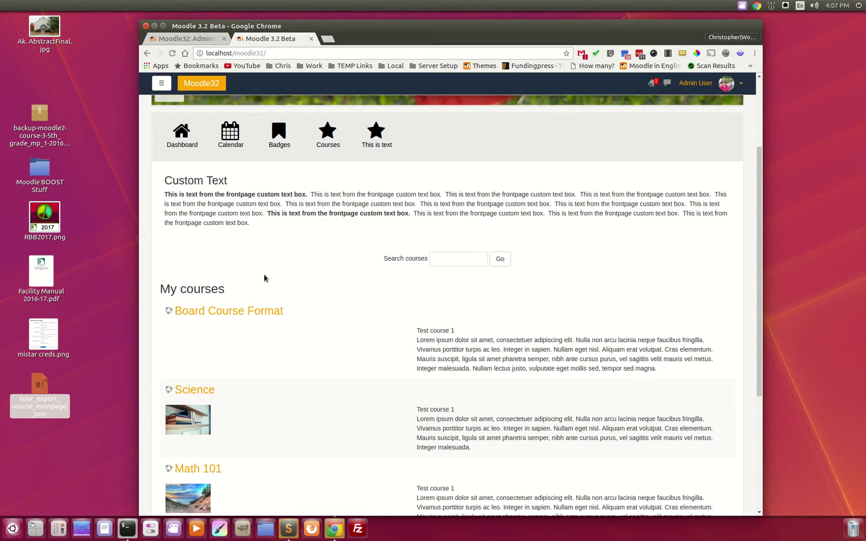
scroll(210, 159, "down", 3)
scroll(261, 321, "down", 2)
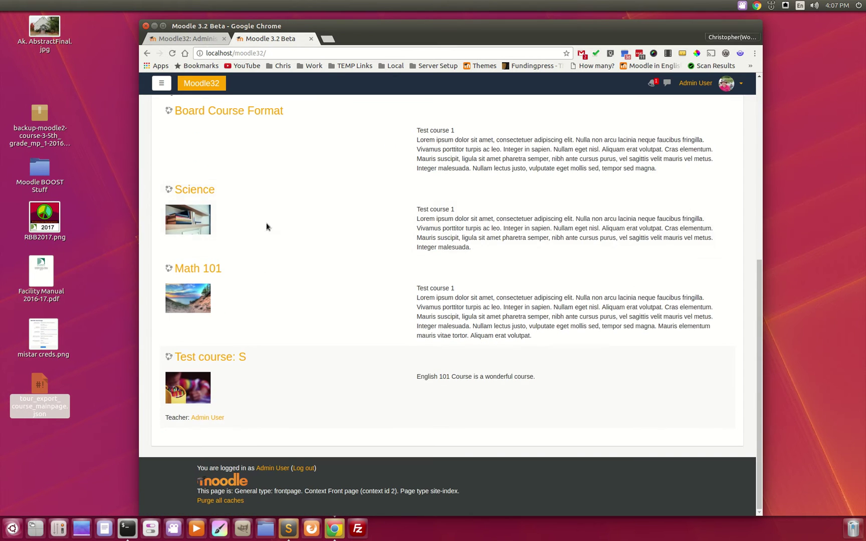
scroll(301, 431, "up", 4)
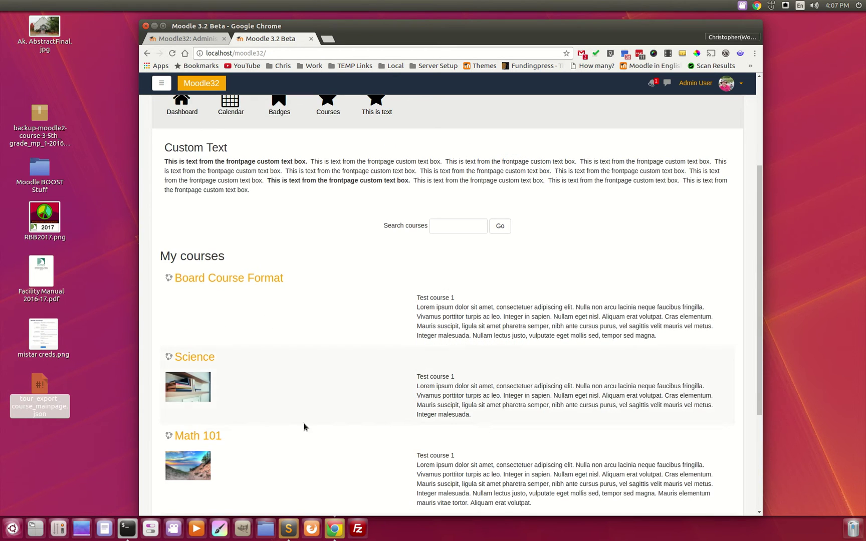
scroll(358, 457, "up", 4)
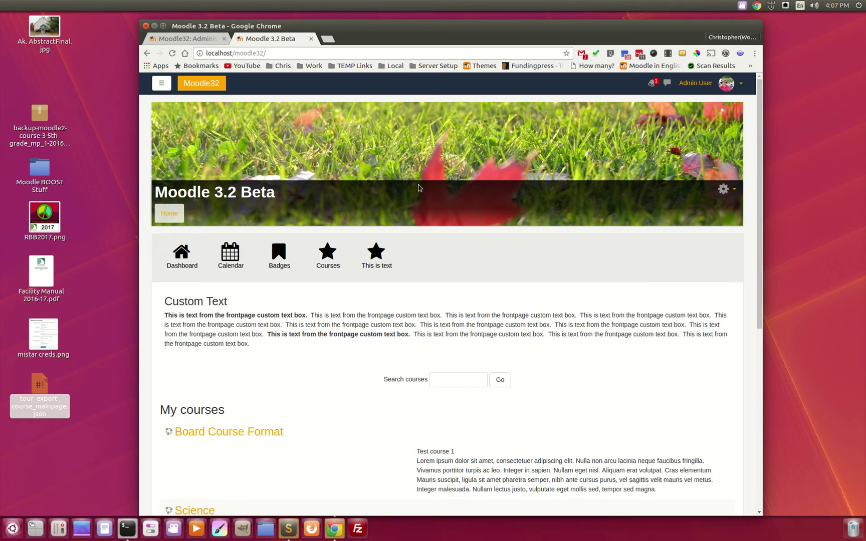
scroll(311, 350, "down", 3)
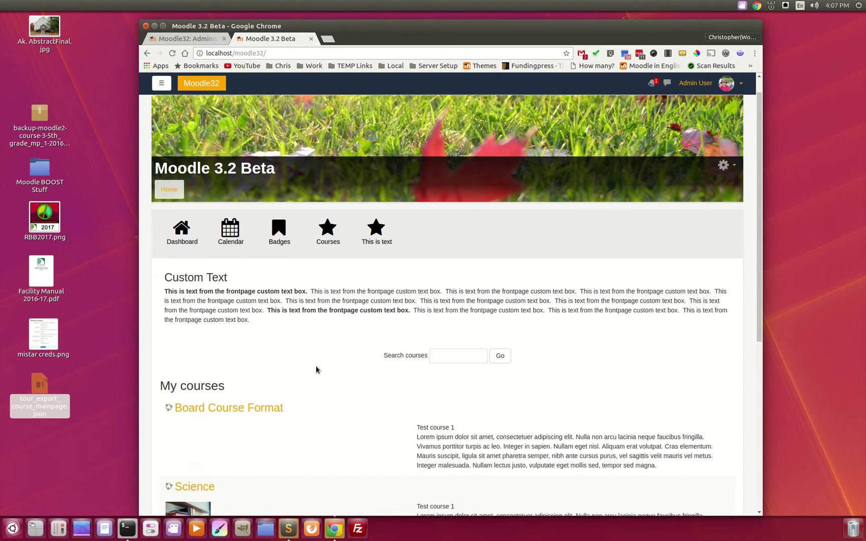
scroll(203, 379, "down", 3)
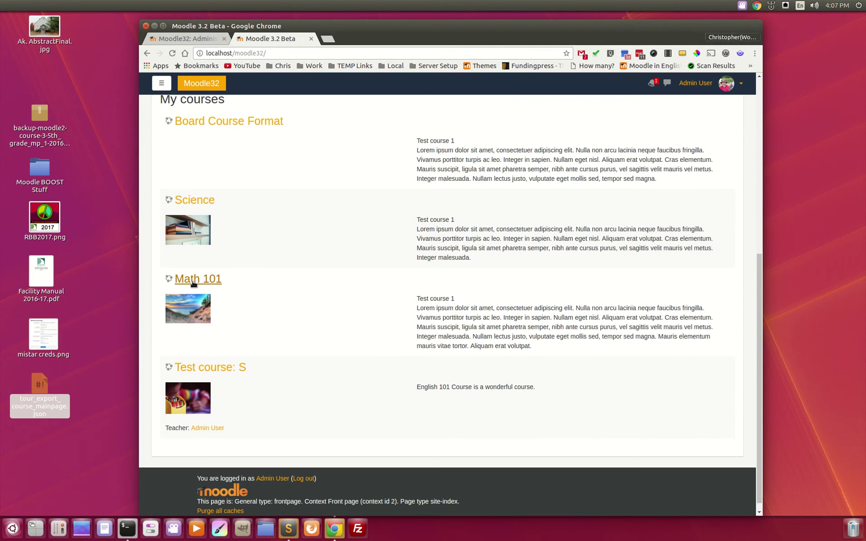
- Open Math 101, look over its Edit settings form, and return to the course page
left_click(195, 282)
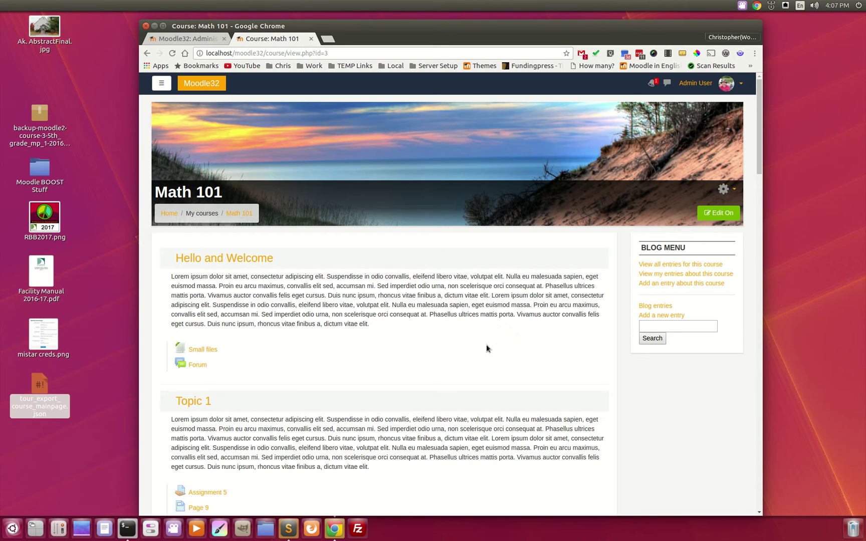
left_click(726, 188)
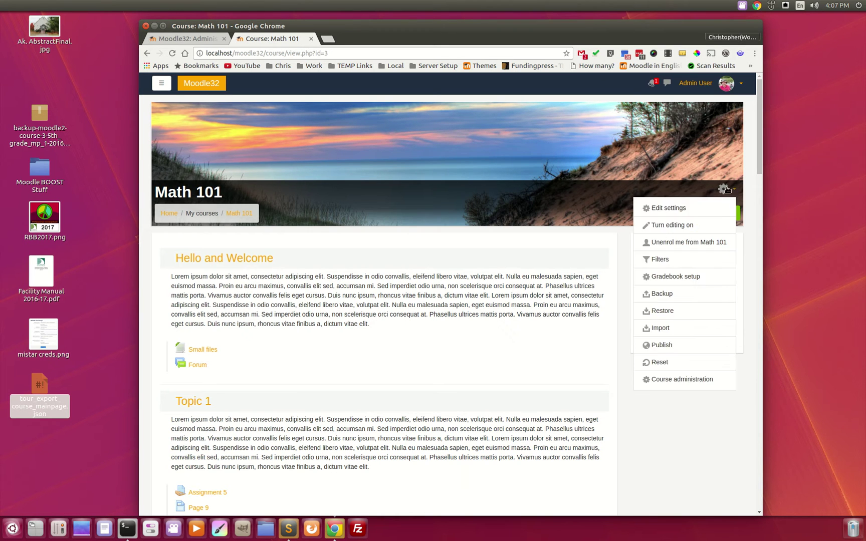
left_click(669, 209)
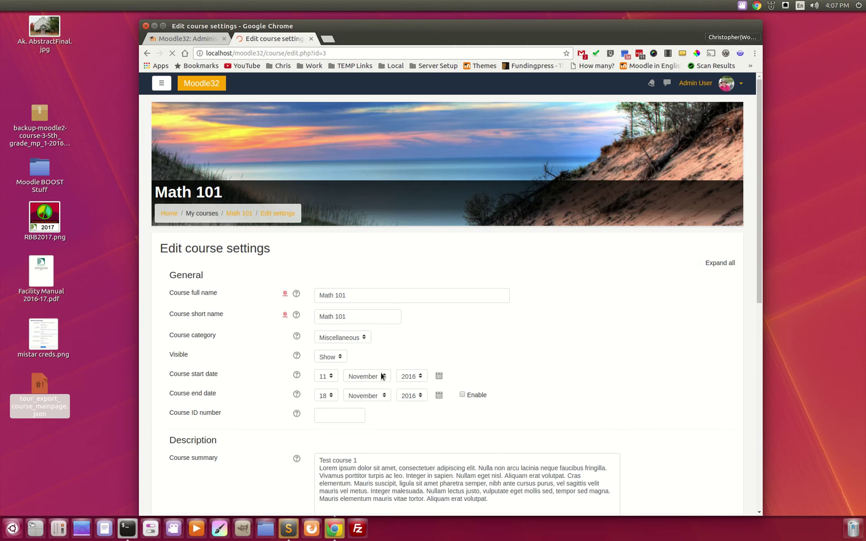
scroll(266, 348, "down", 3)
scroll(300, 355, "down", 3)
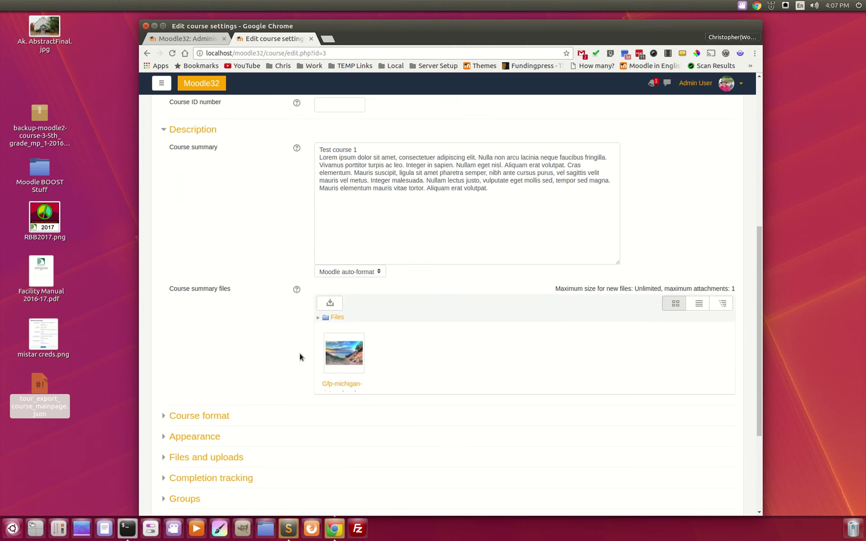
scroll(580, 360, "up", 4)
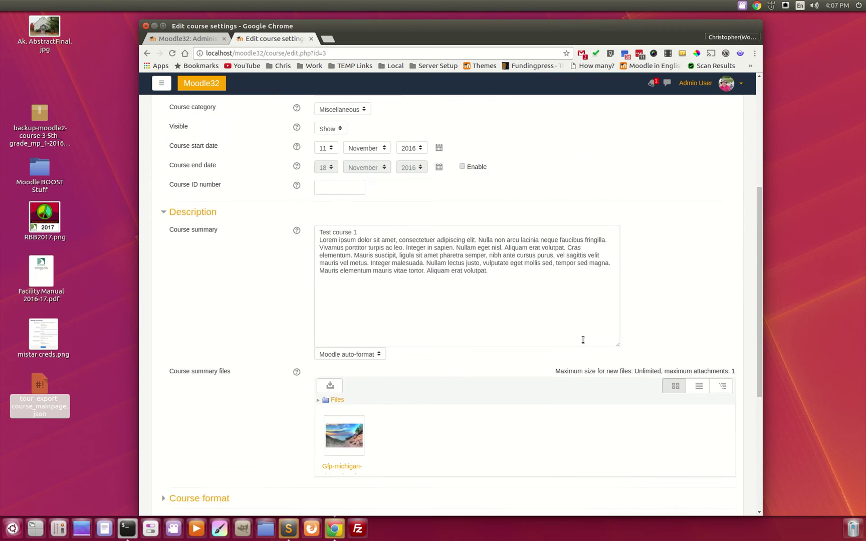
scroll(642, 323, "up", 3)
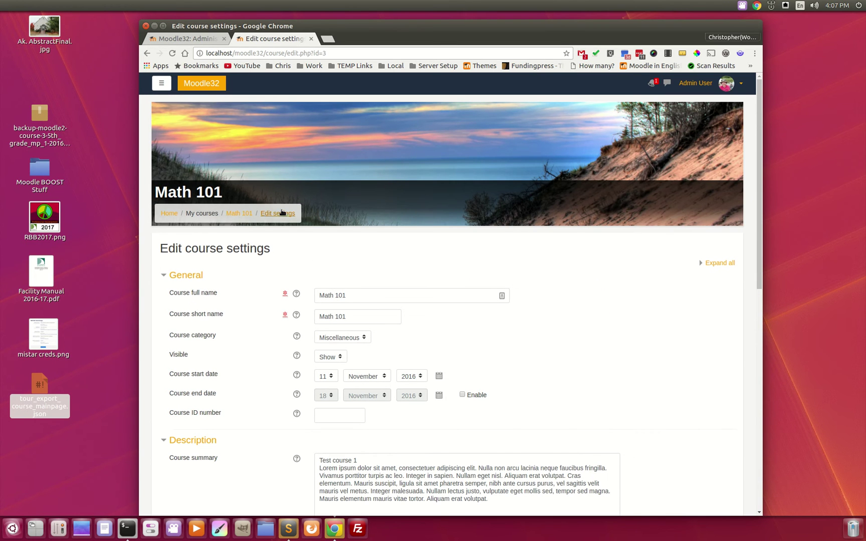
left_click(240, 214)
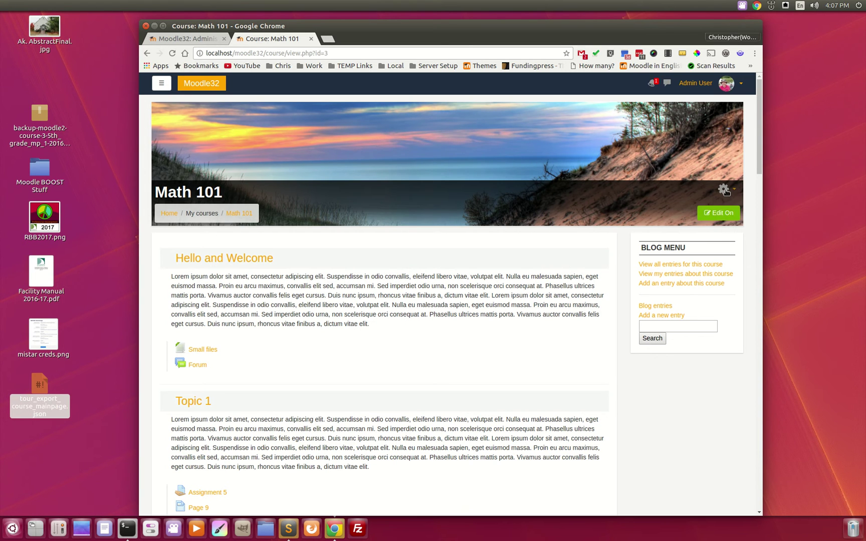
- Toggle Math 101 editing mode on and off, leaving editing turned off
left_click(726, 192)
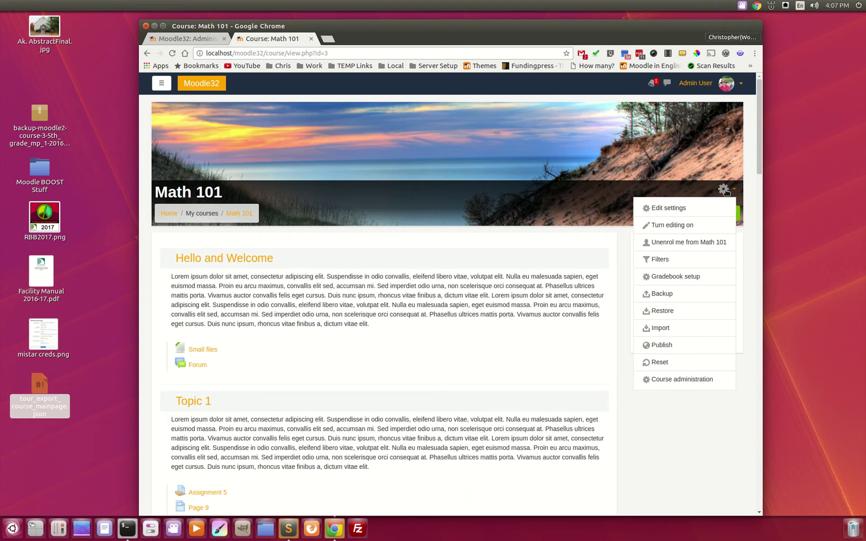
left_click(682, 226)
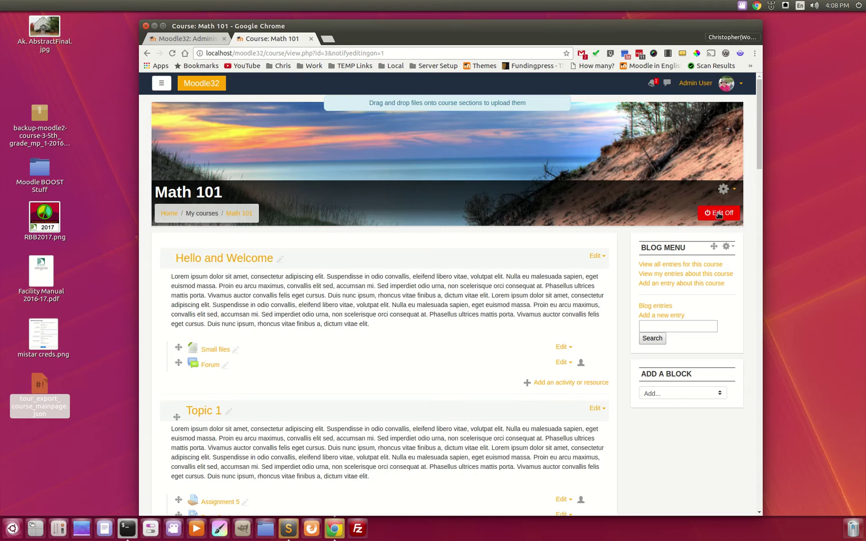
left_click(720, 213)
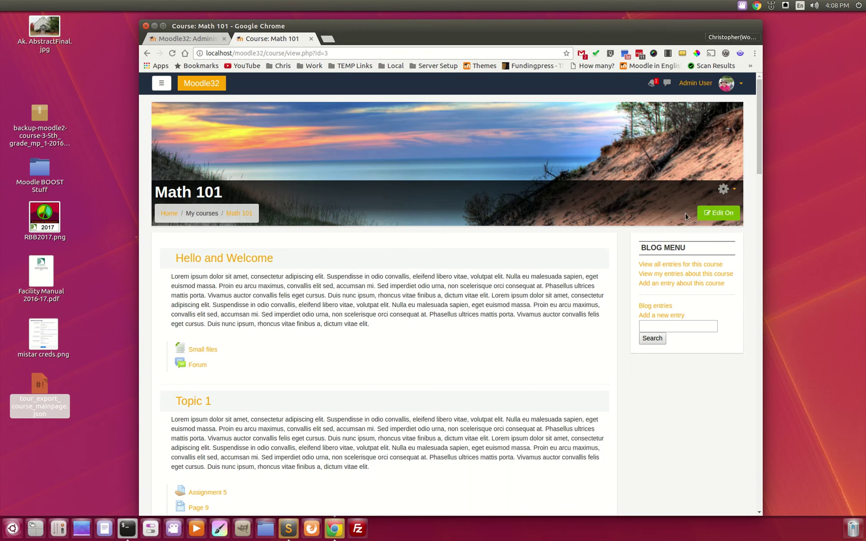
left_click(722, 219)
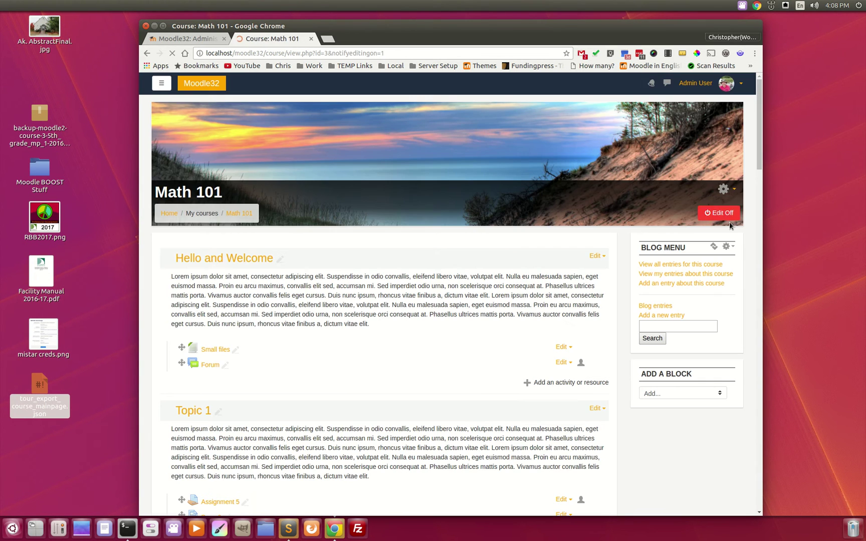
left_click(724, 192)
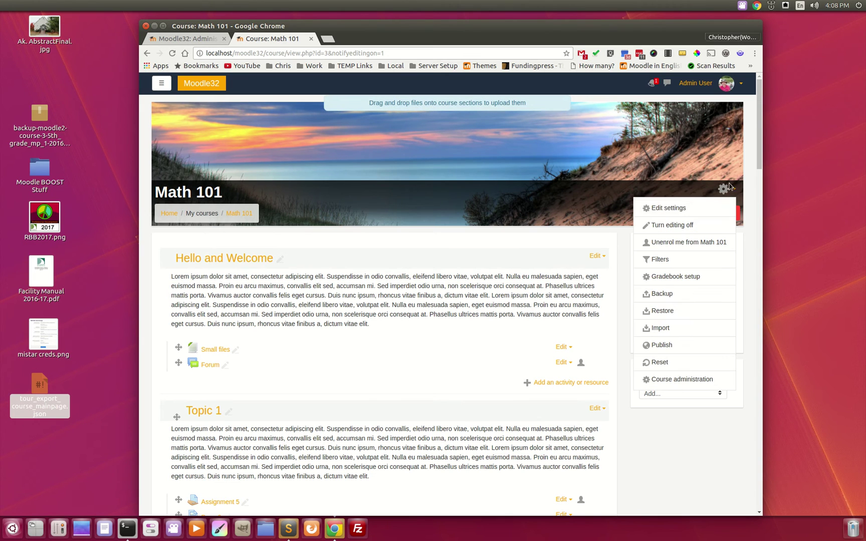
left_click(688, 193)
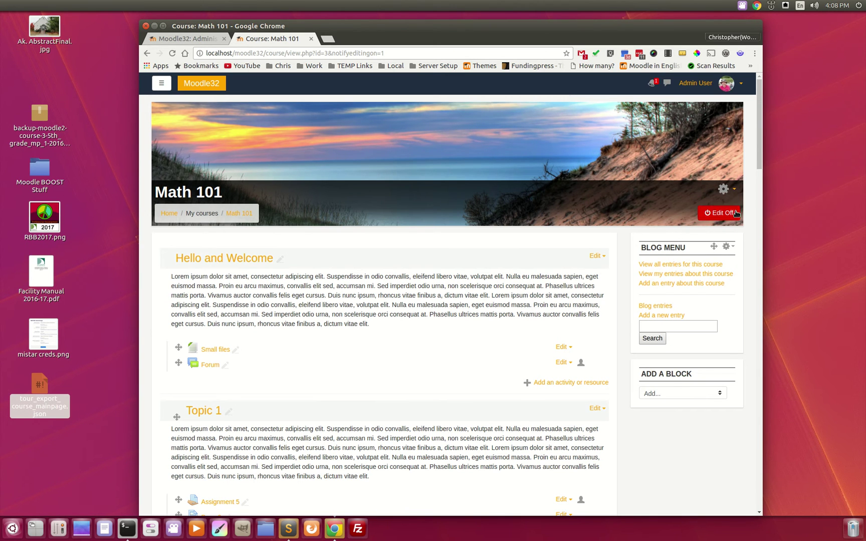
left_click(719, 213)
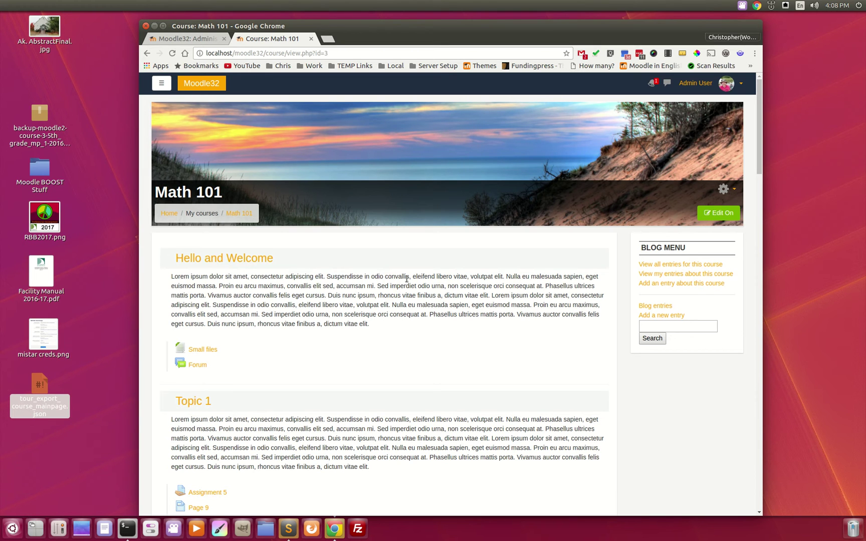
- View Assignment 5 in Topic 1, return to Math 101, and open the course section navigation
scroll(274, 332, "down", 3)
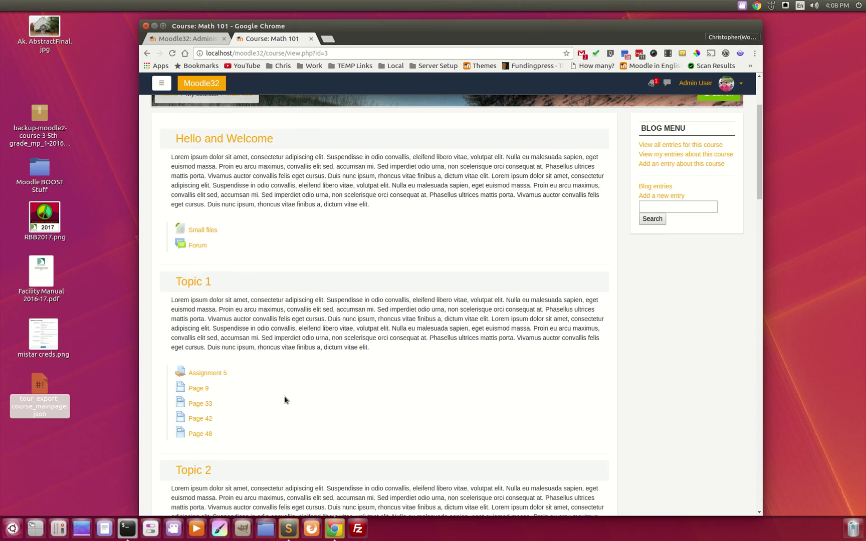
left_click(223, 375)
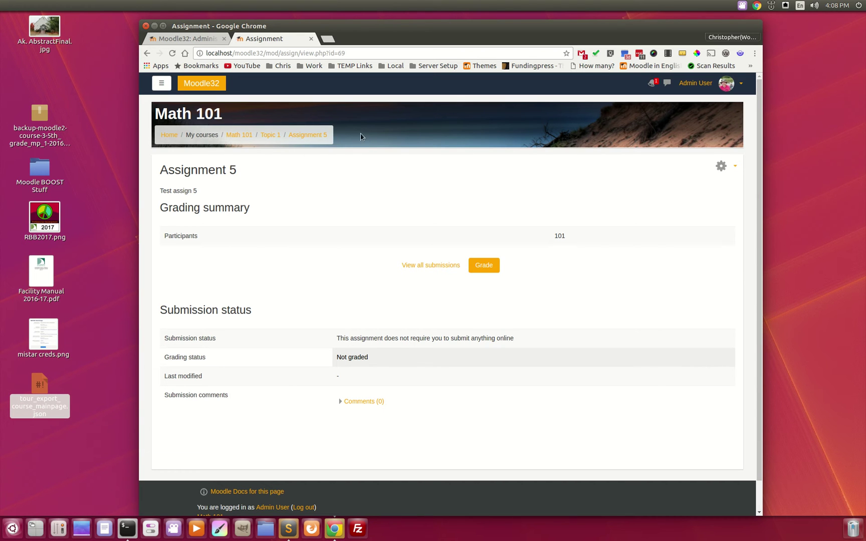
left_click(250, 135)
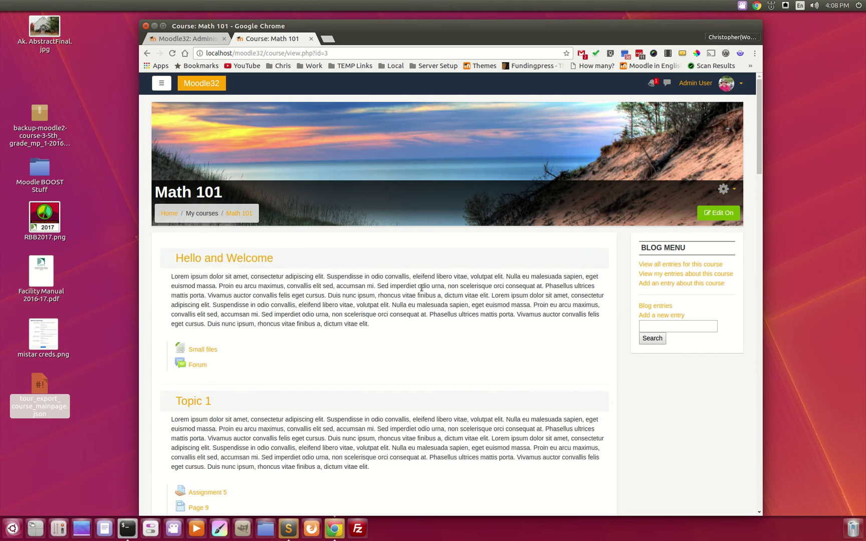
scroll(404, 315, "down", 3)
scroll(260, 265, "up", 3)
left_click(162, 83)
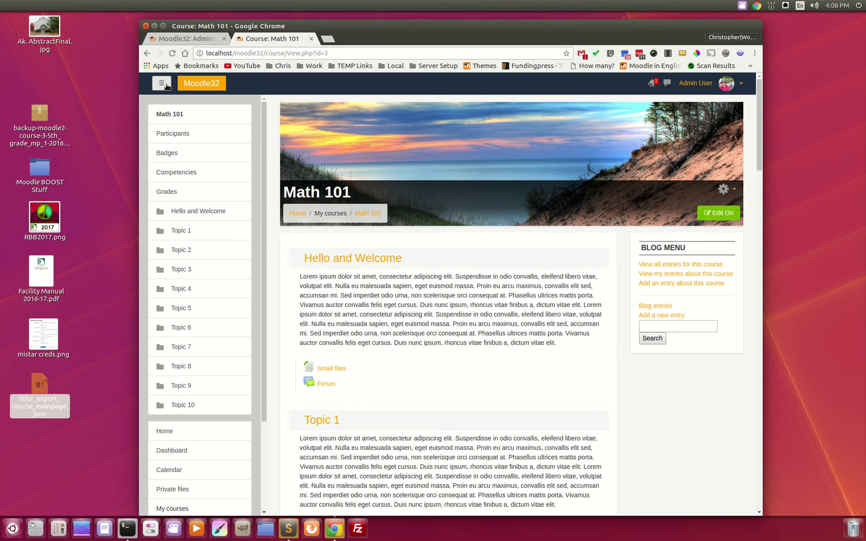
- Switch to the Boost theme's General settings and scroll through its colour fields to the Frontpage Textbox
left_click(188, 39)
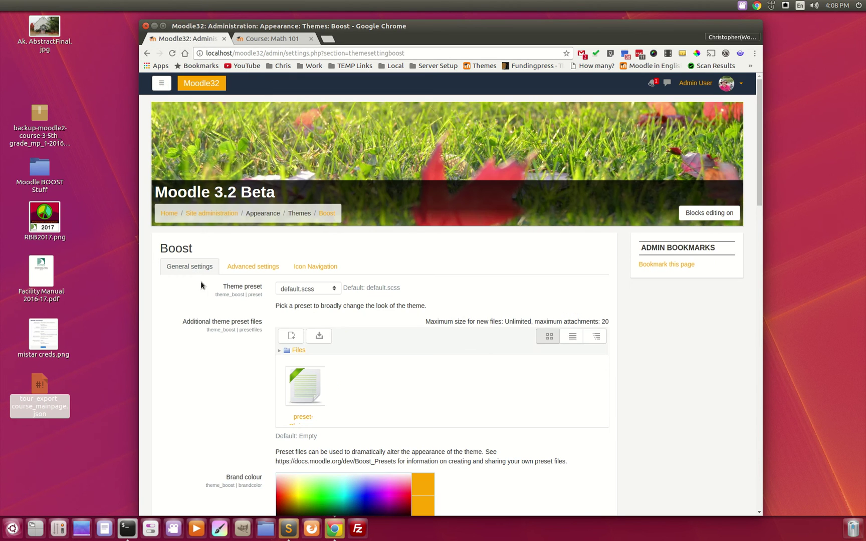
scroll(203, 354, "down", 5)
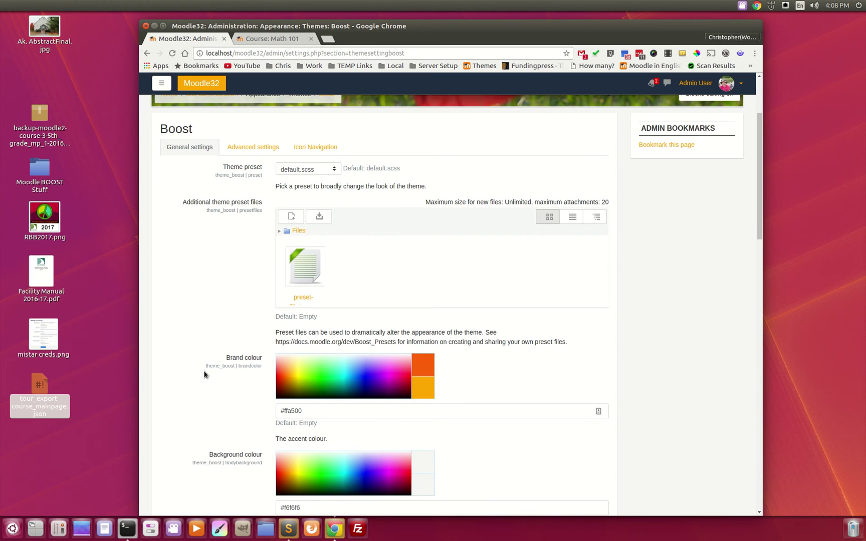
scroll(232, 379, "down", 3)
scroll(232, 380, "down", 6)
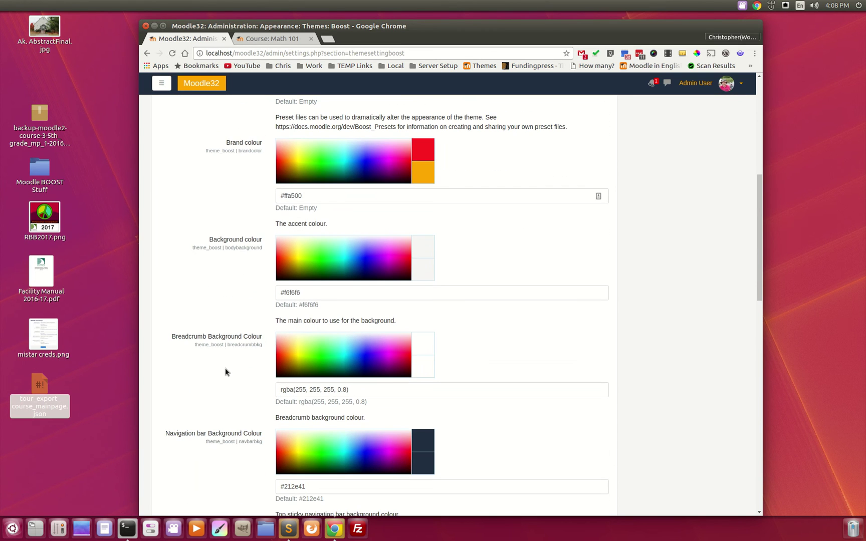
scroll(226, 371, "down", 5)
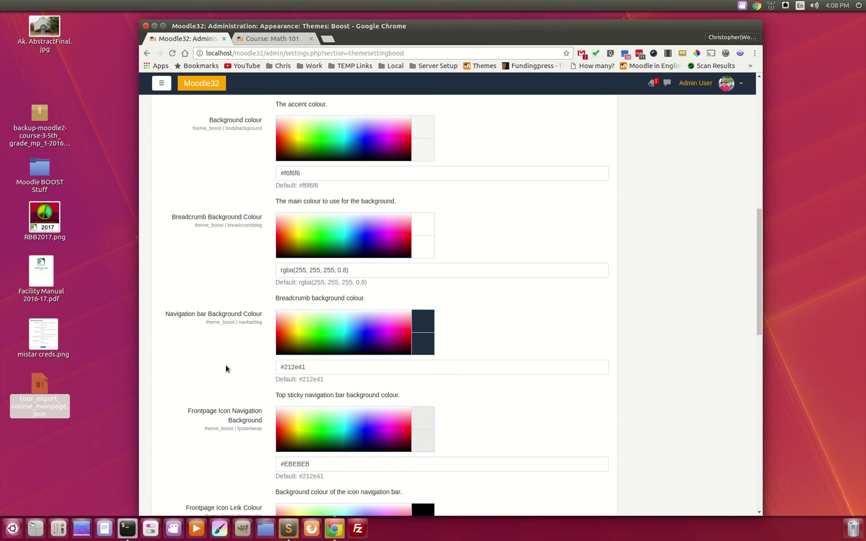
scroll(227, 369, "down", 3)
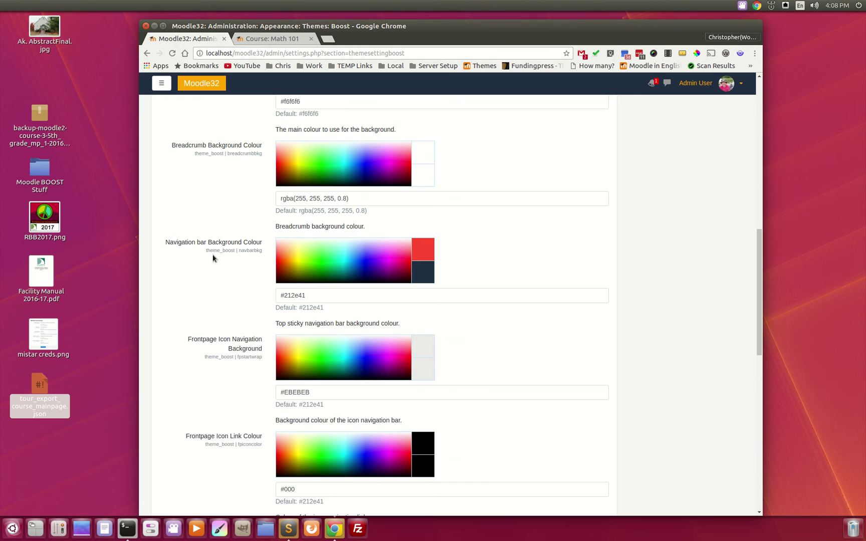
scroll(222, 347, "down", 4)
scroll(214, 336, "down", 8)
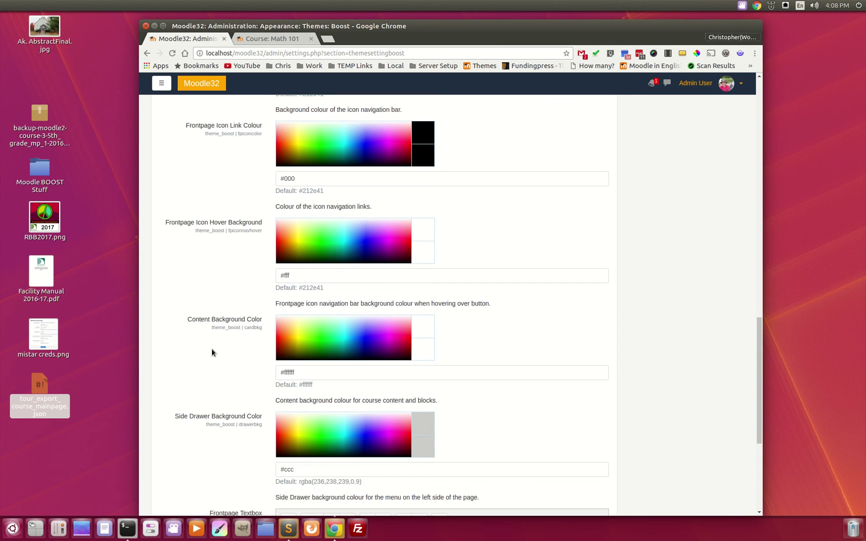
scroll(211, 348, "down", 9)
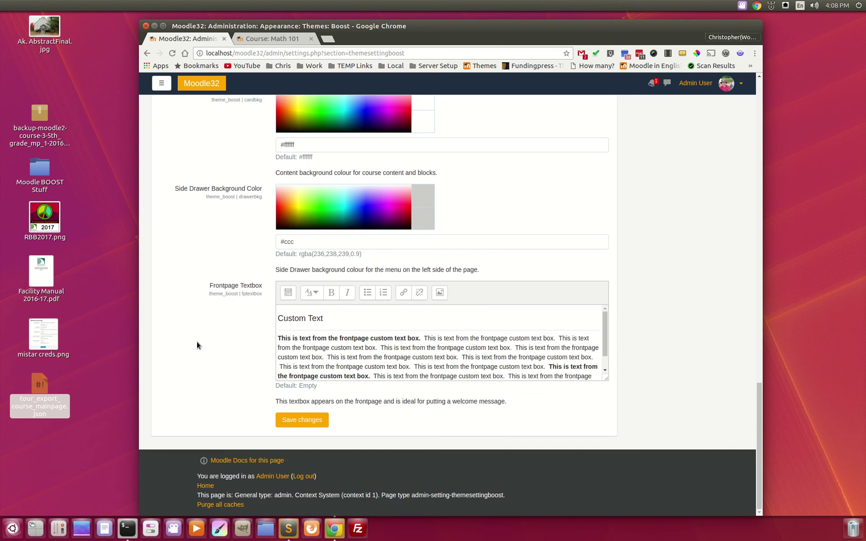
scroll(246, 378, "up", 20)
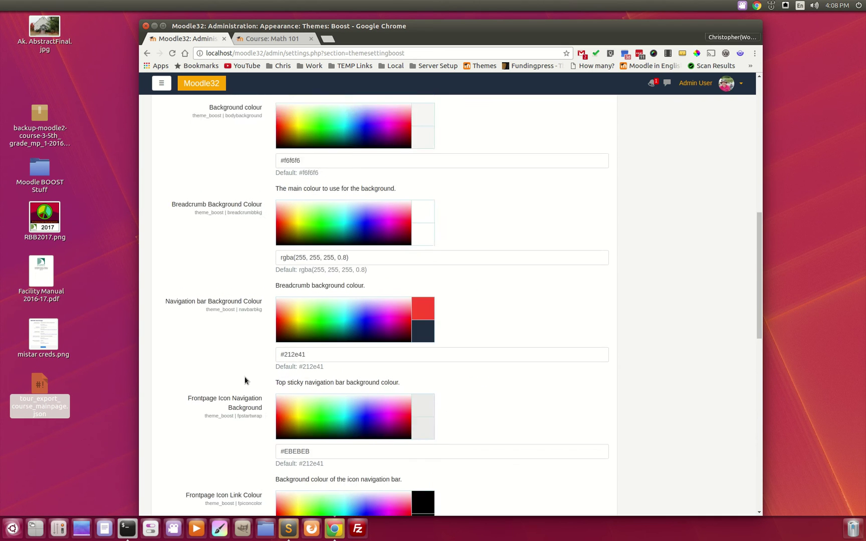
scroll(246, 372, "up", 5)
- Review the Advanced settings' Raw SCSS background-image rule and the RBB2017.png background image
left_click(244, 269)
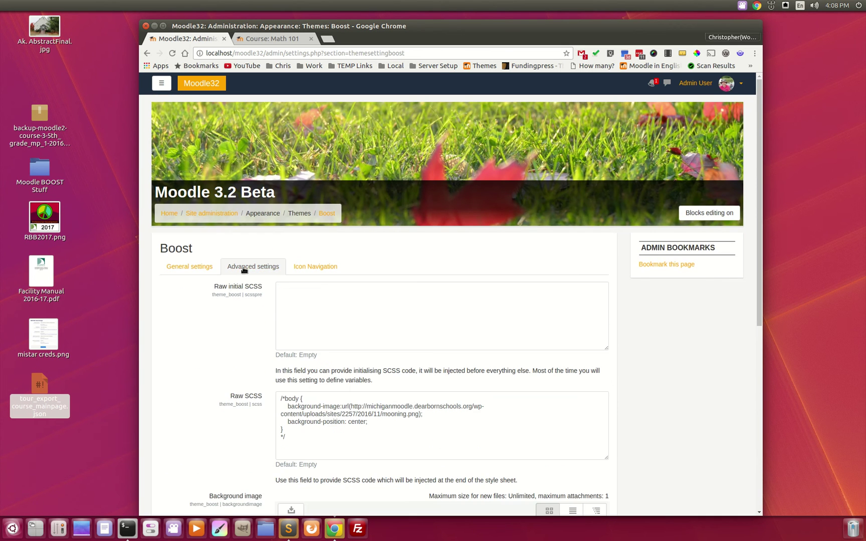
scroll(221, 417, "down", 5)
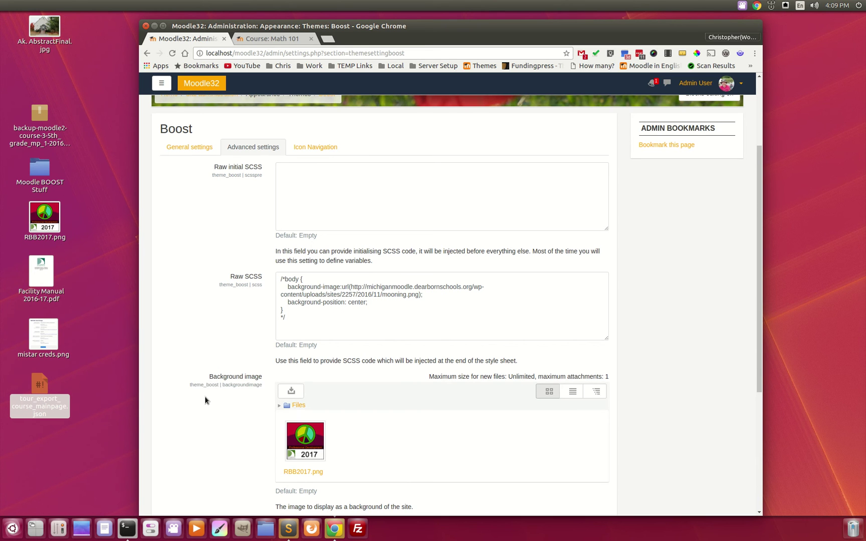
scroll(204, 401, "down", 5)
scroll(239, 393, "up", 10)
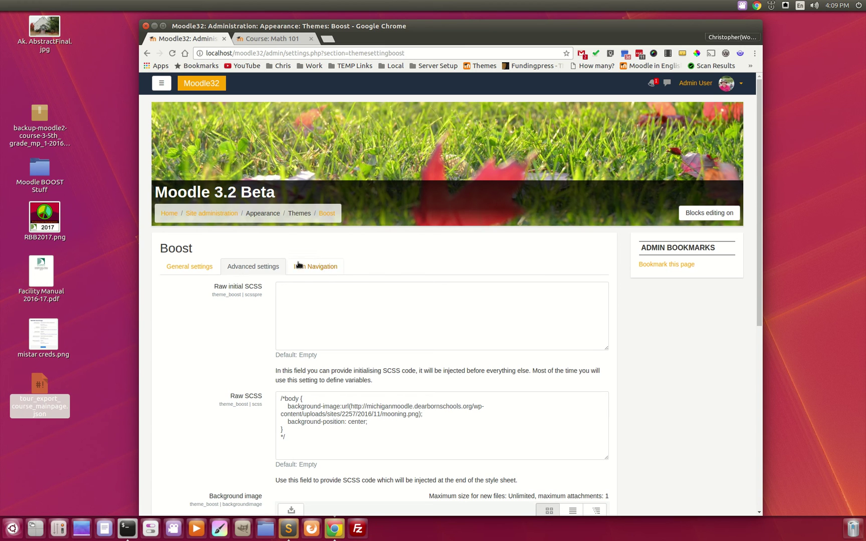
- Browse the Icon Navigation tab's Custom Frontpage Icon fields, then head Home via the breadcrumb
left_click(329, 268)
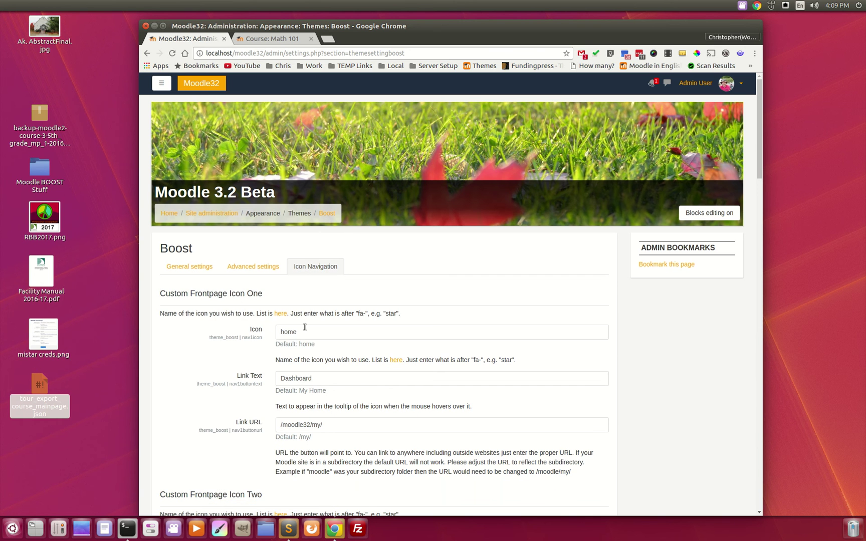
scroll(298, 367, "down", 4)
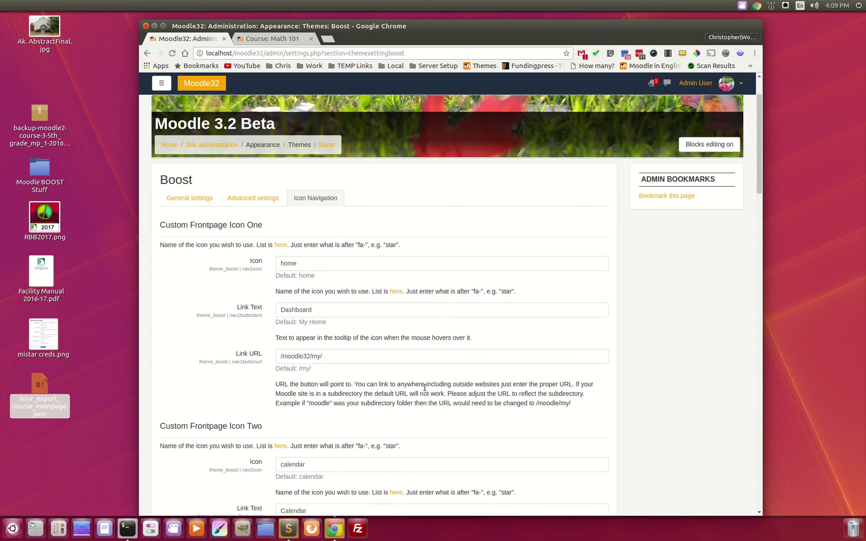
scroll(579, 405, "down", 3)
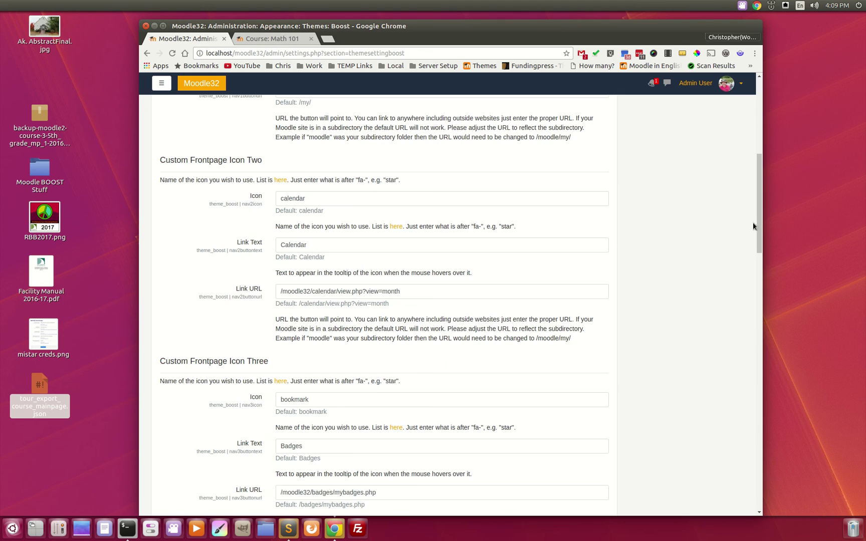
left_click_drag(758, 223, 759, 477)
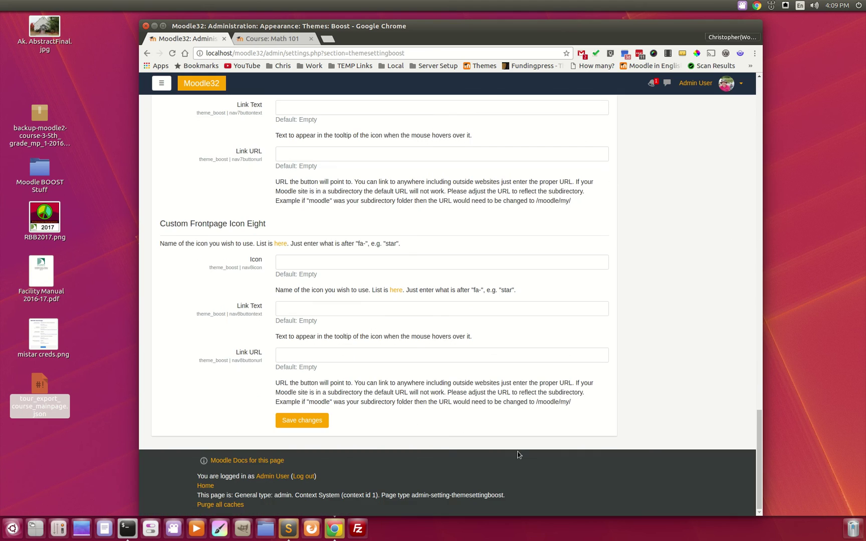
scroll(474, 281, "up", 15)
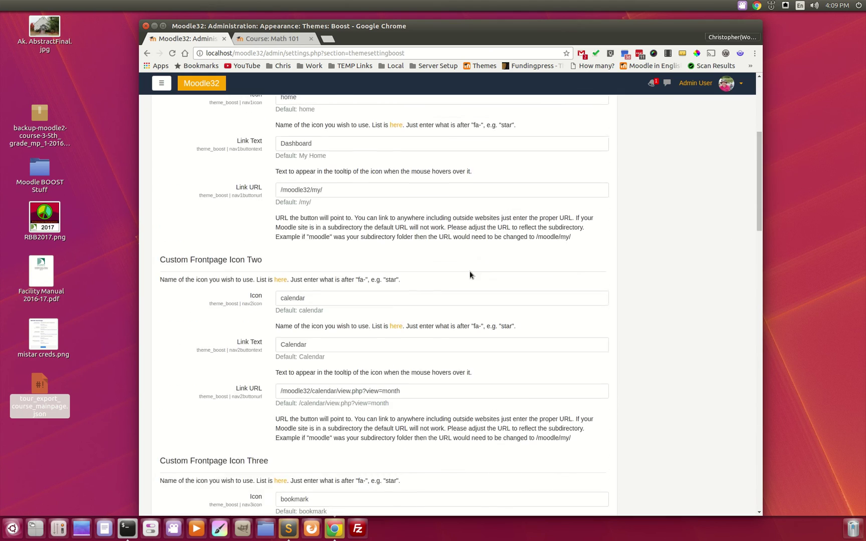
scroll(470, 275, "up", 5)
left_click(169, 214)
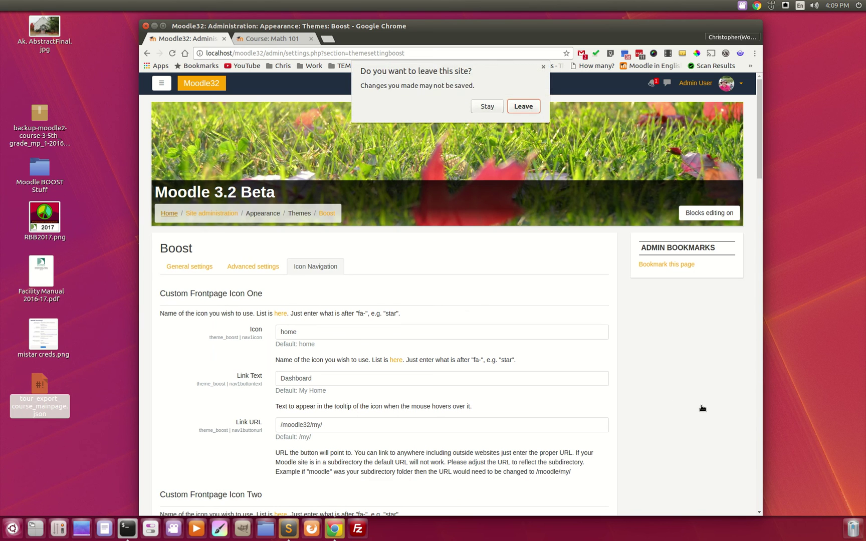
- Confirm leaving the settings page and open the Science course's Forum
left_click(522, 106)
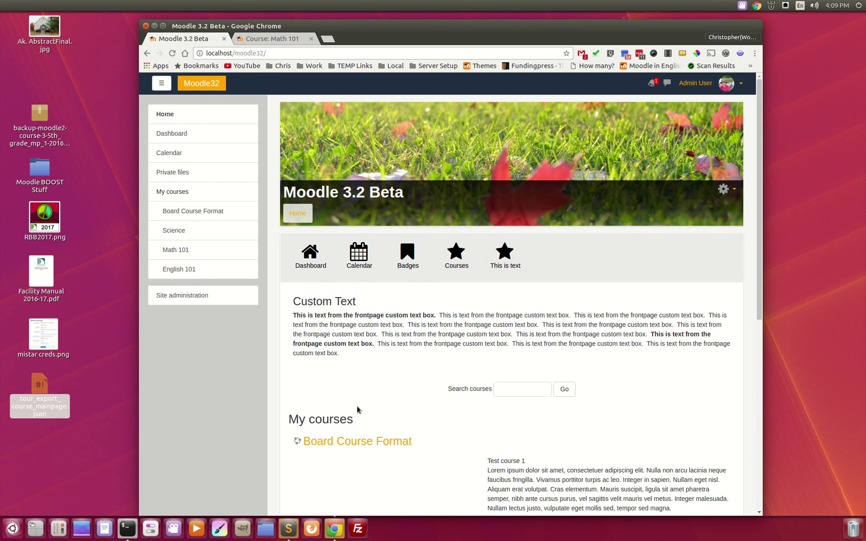
scroll(381, 421, "down", 3)
left_click(321, 387)
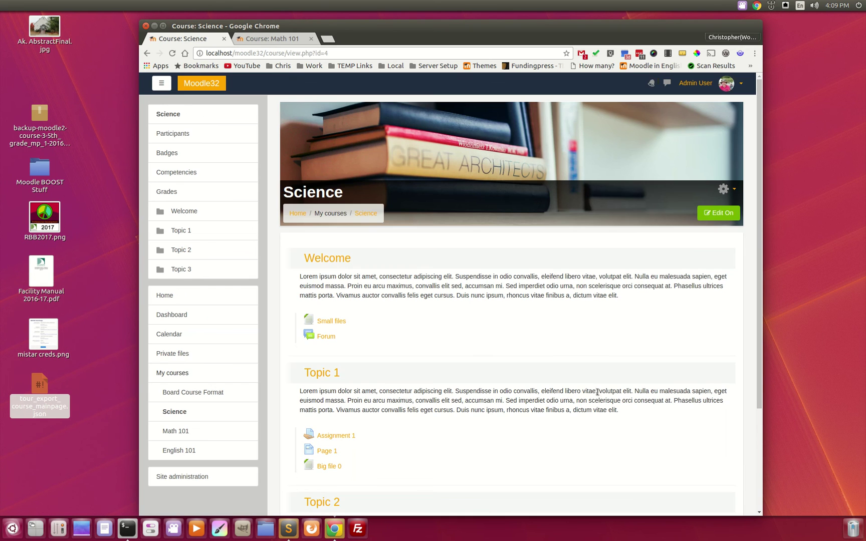
left_click(326, 337)
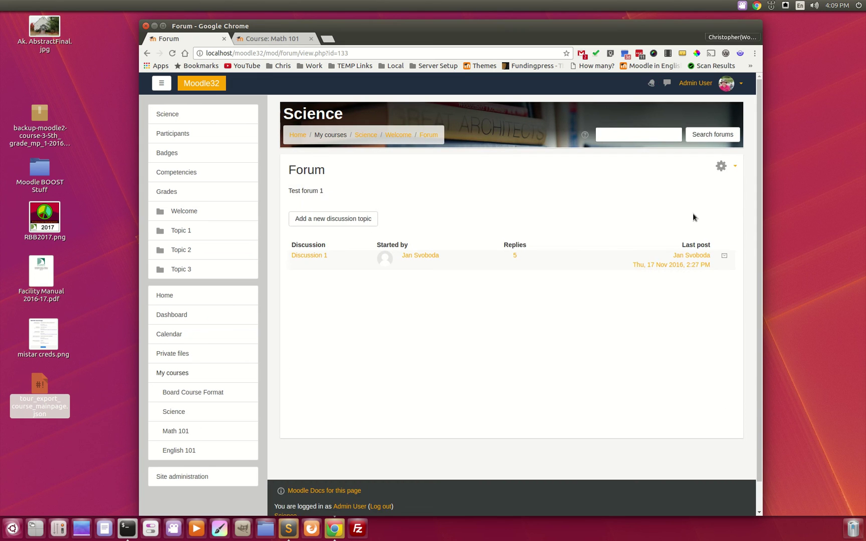
left_click(721, 166)
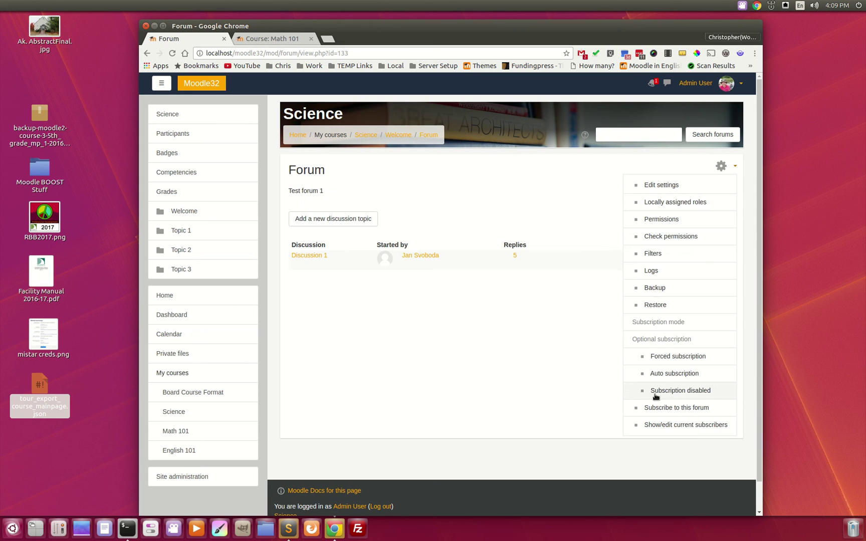
left_click(518, 177)
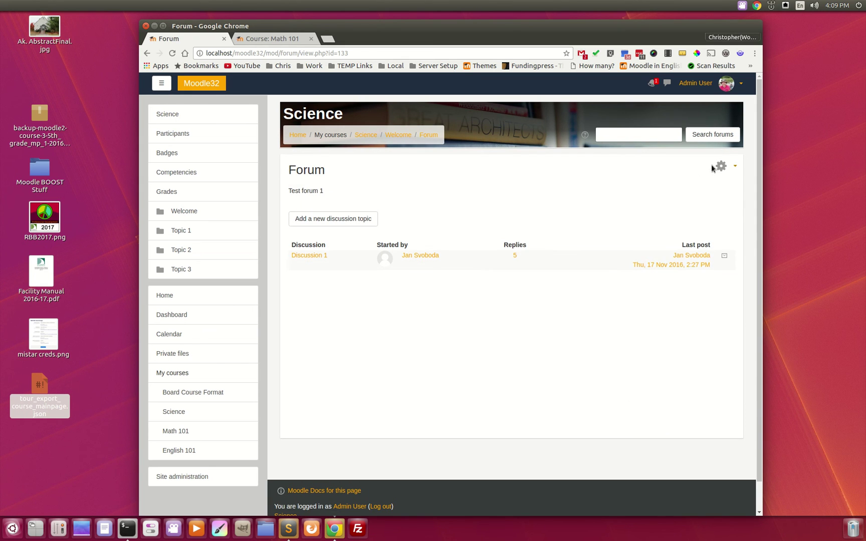
- Read Discussion 1, then follow the front page's This is text tile to dearbornschools.org
left_click(310, 257)
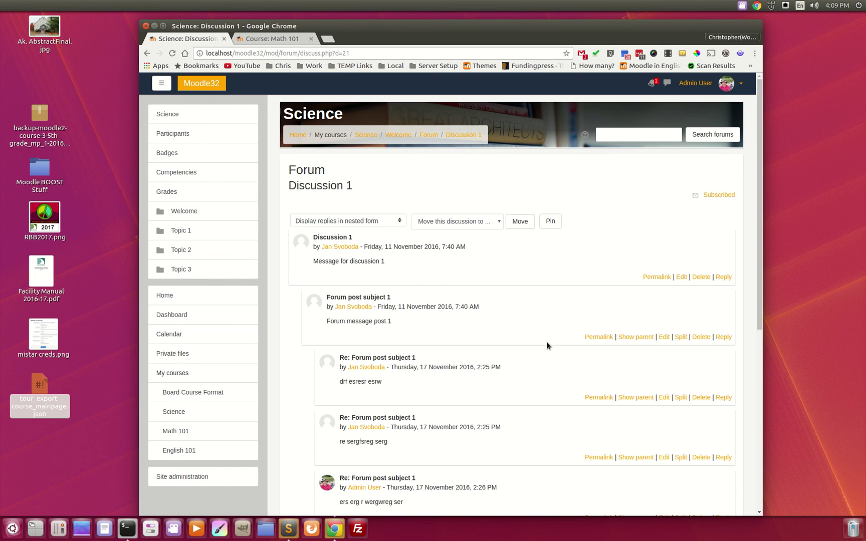
left_click(201, 81)
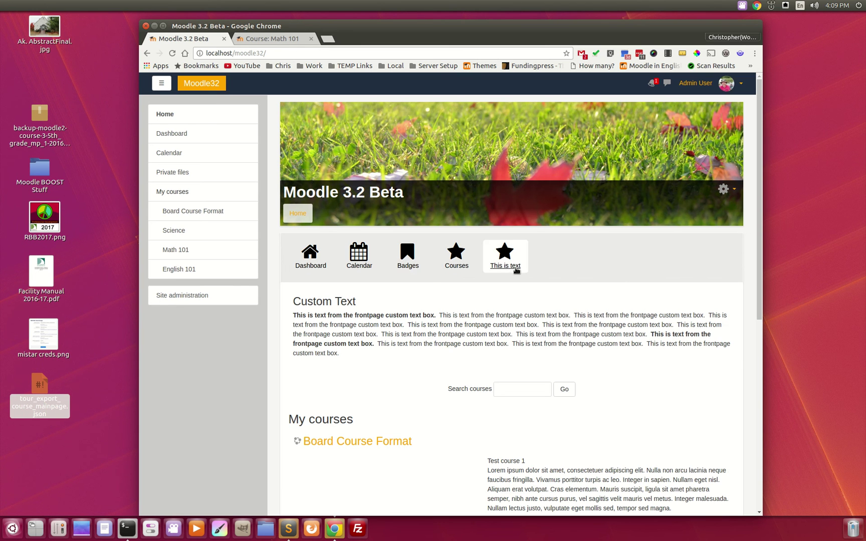
left_click(524, 267)
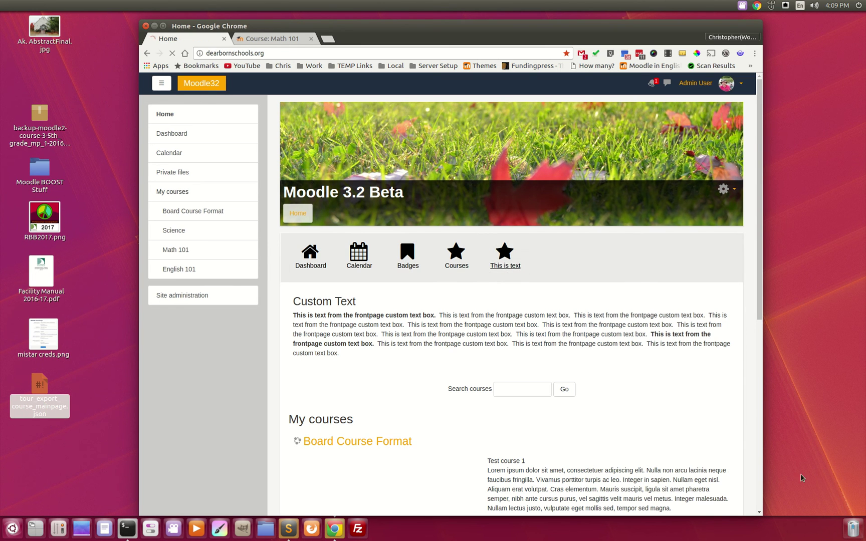